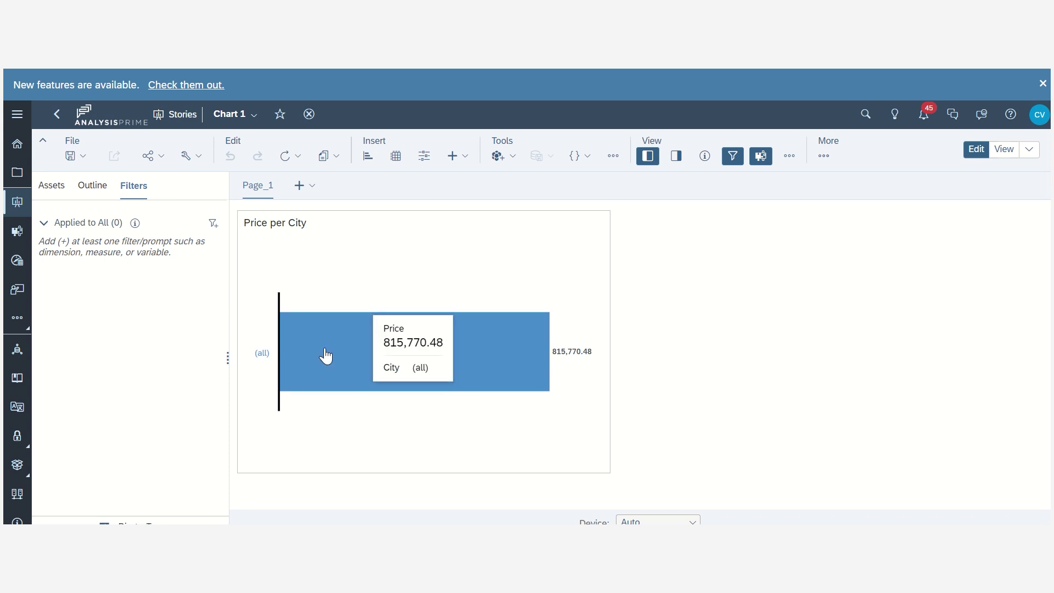
- Switch on 'Enable Data Analyzer for all supported widgets' in Chart 1's Story Details and save
{"action": "left_click", "coordinate": [201, 162]}
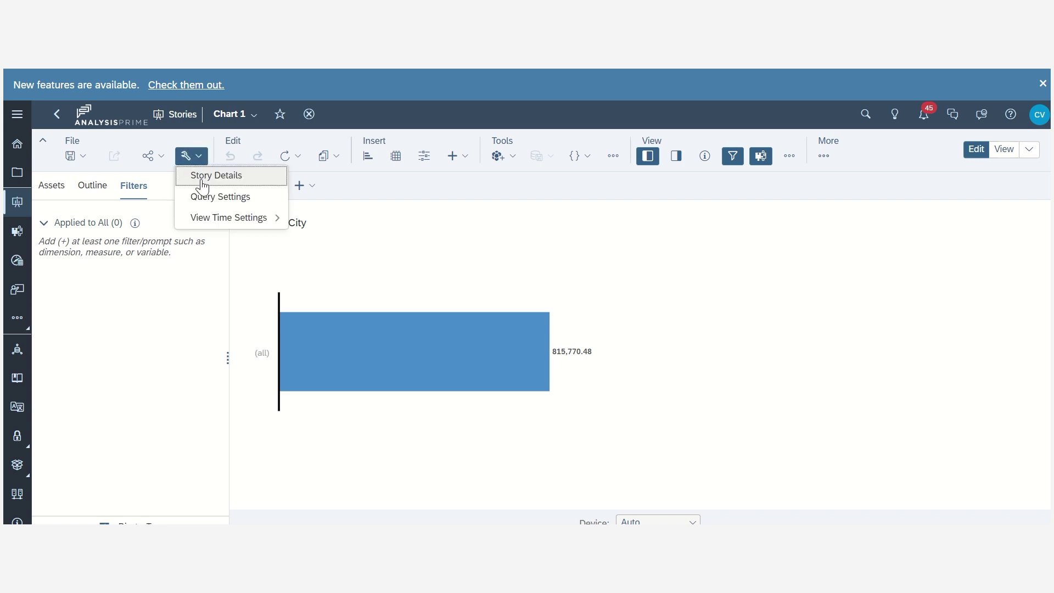
{"action": "left_click", "coordinate": [200, 183]}
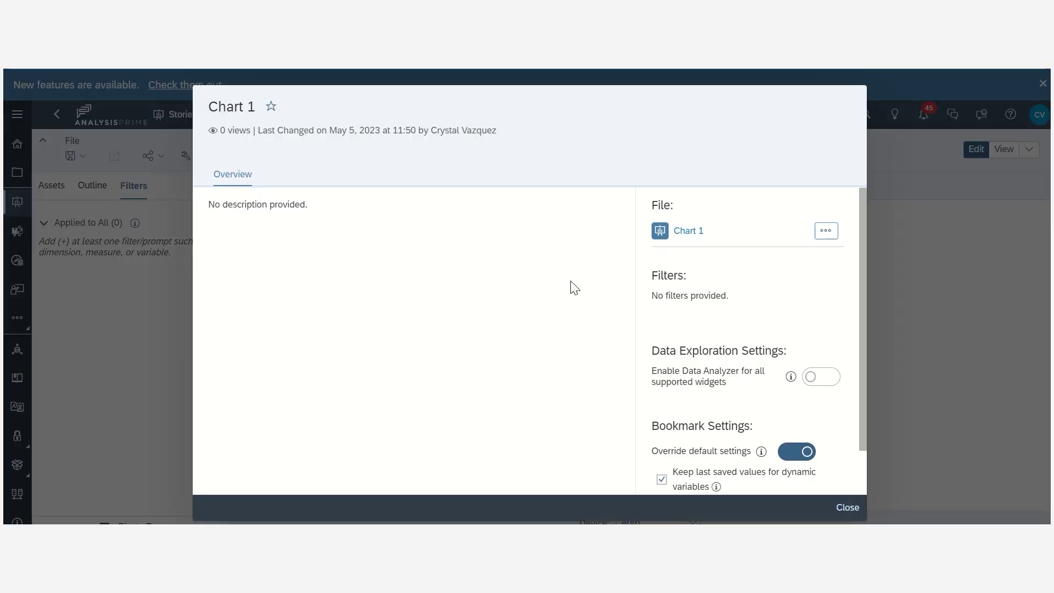
{"action": "scroll", "coordinate": [722, 312], "scroll_direction": "down", "scroll_amount": 1}
{"action": "scroll", "coordinate": [722, 313], "scroll_direction": "down", "scroll_amount": 5}
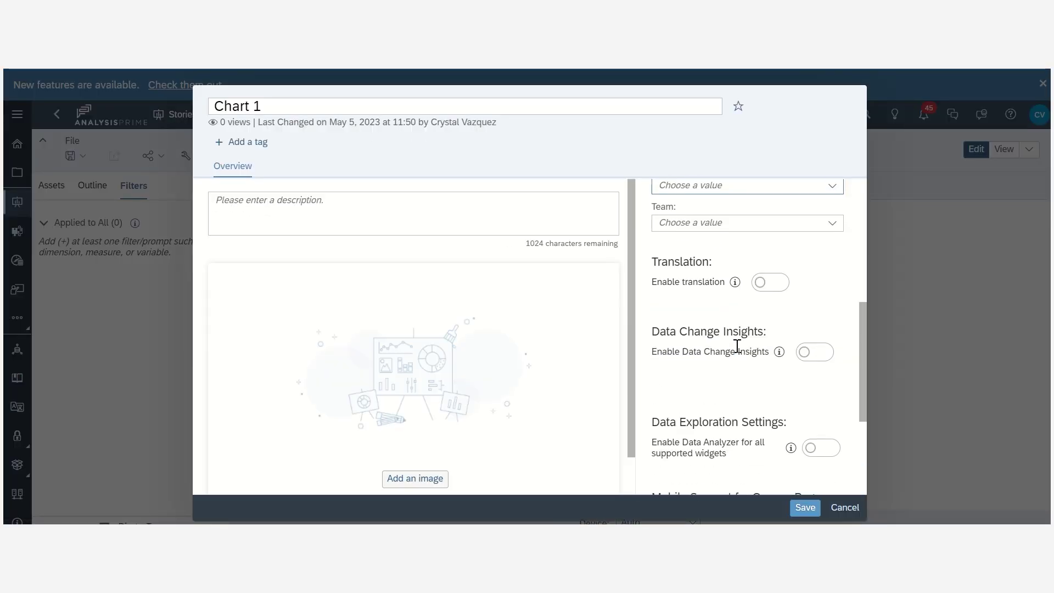
{"action": "scroll", "coordinate": [713, 376], "scroll_direction": "down", "scroll_amount": 2}
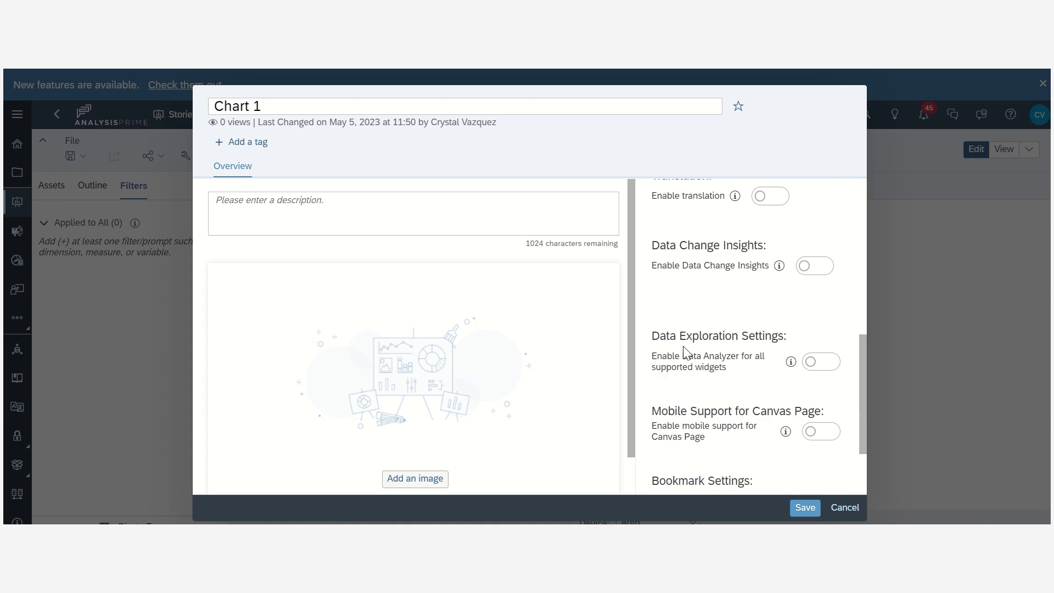
{"action": "left_click", "coordinate": [810, 370]}
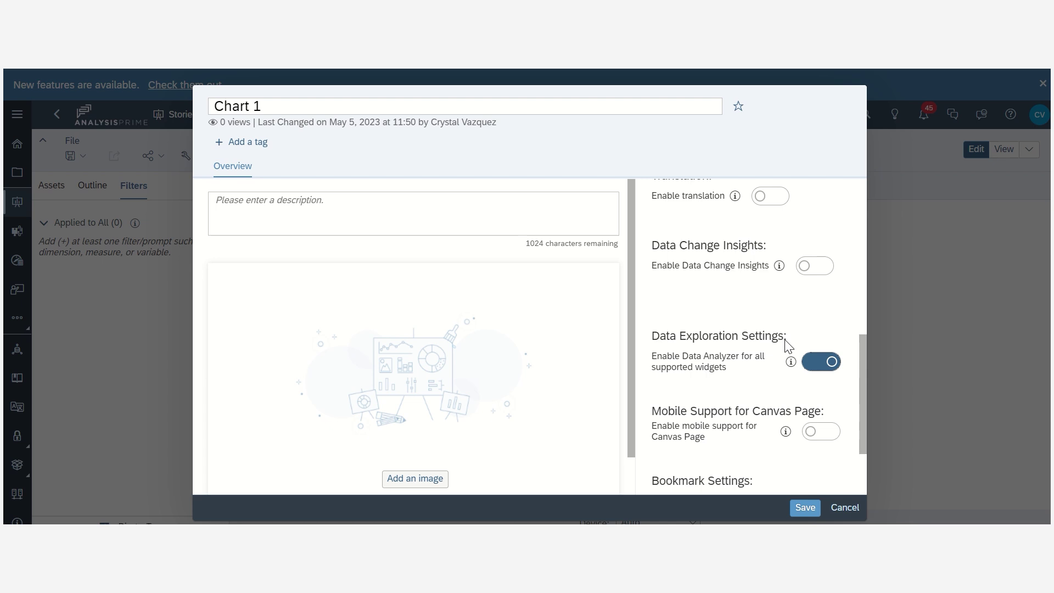
{"action": "left_click", "coordinate": [805, 508]}
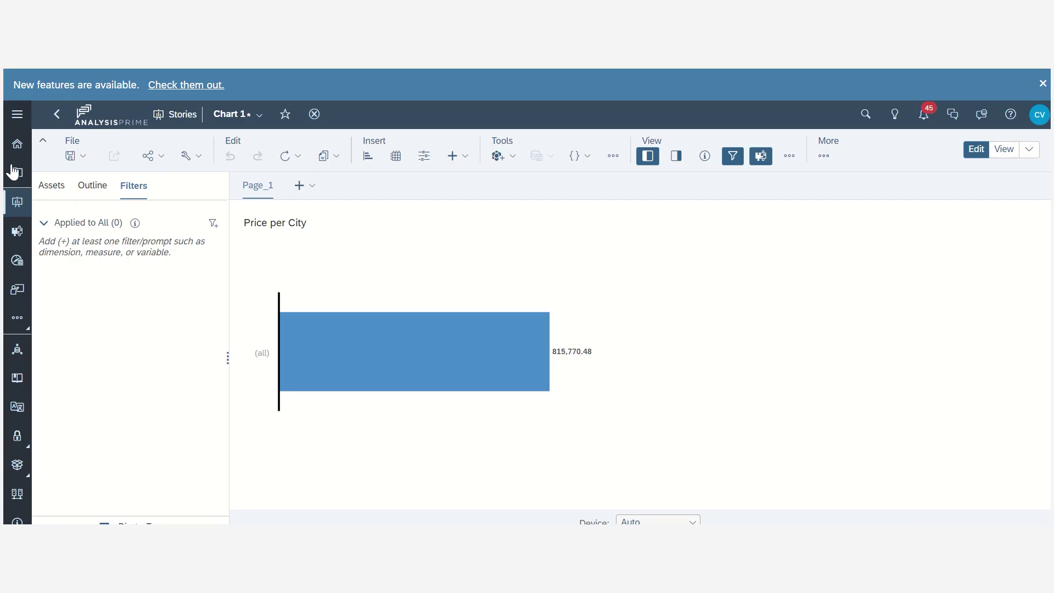
- Save the Chart 1 story, choosing Keep Models
{"action": "left_click", "coordinate": [76, 155]}
{"action": "left_click", "coordinate": [88, 177]}
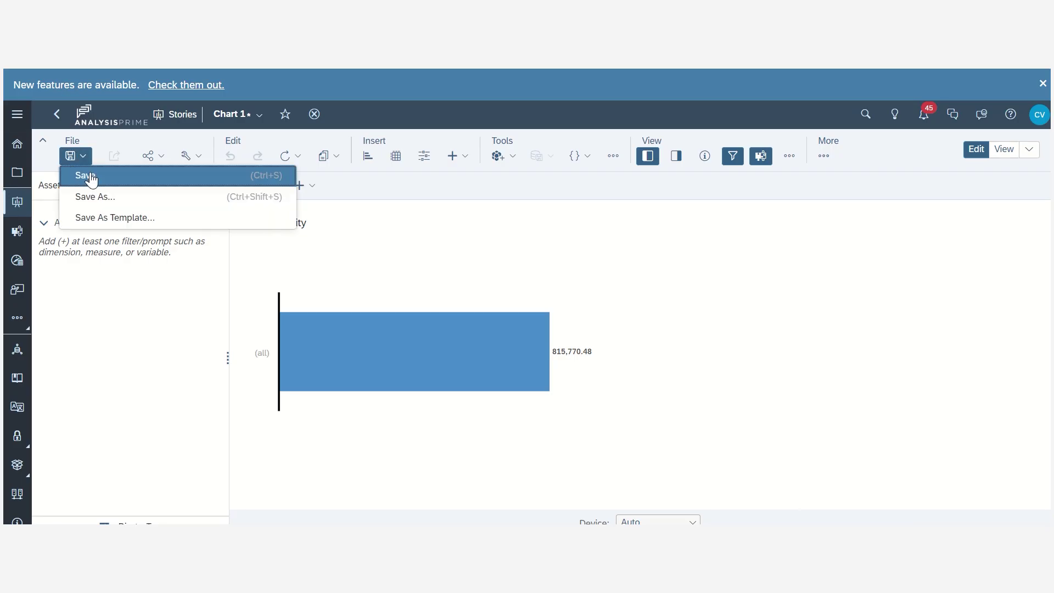
{"action": "left_click", "coordinate": [653, 376]}
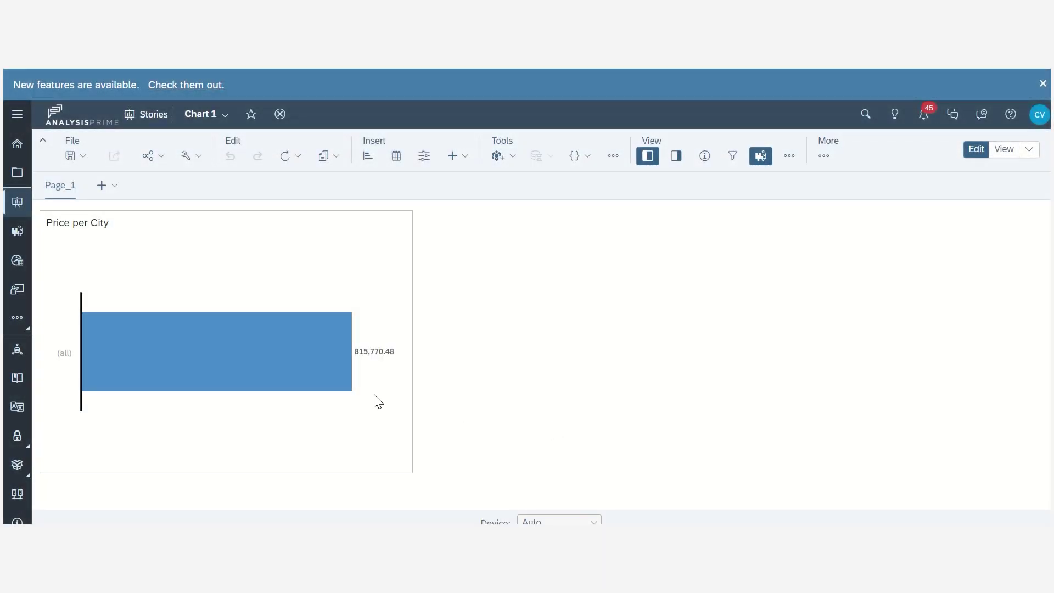
- Open the Price per City chart in Data Analyzer in a new tab
{"action": "left_click", "coordinate": [377, 400]}
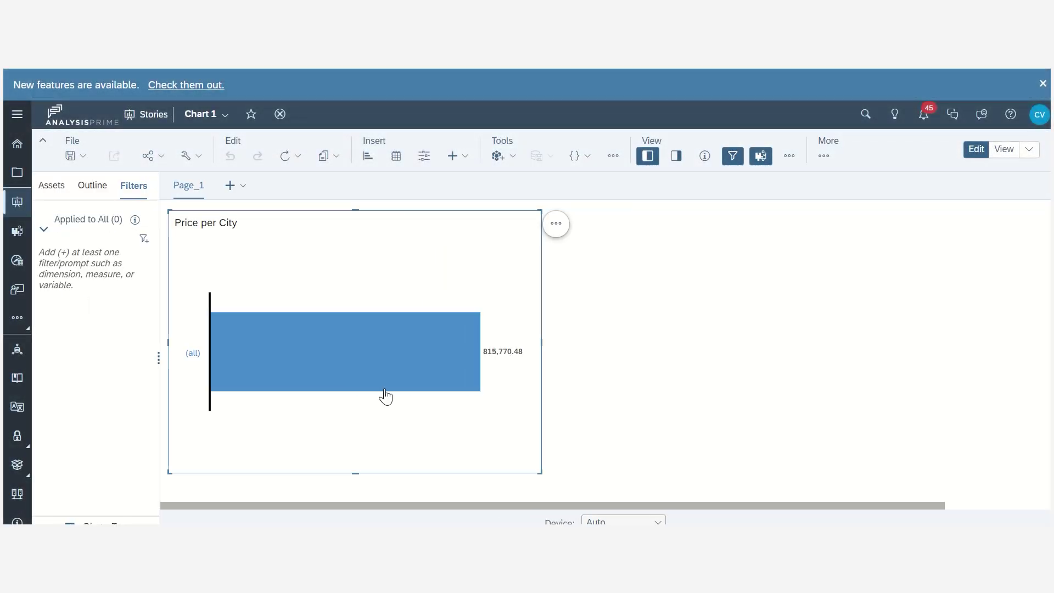
{"action": "left_click", "coordinate": [625, 225]}
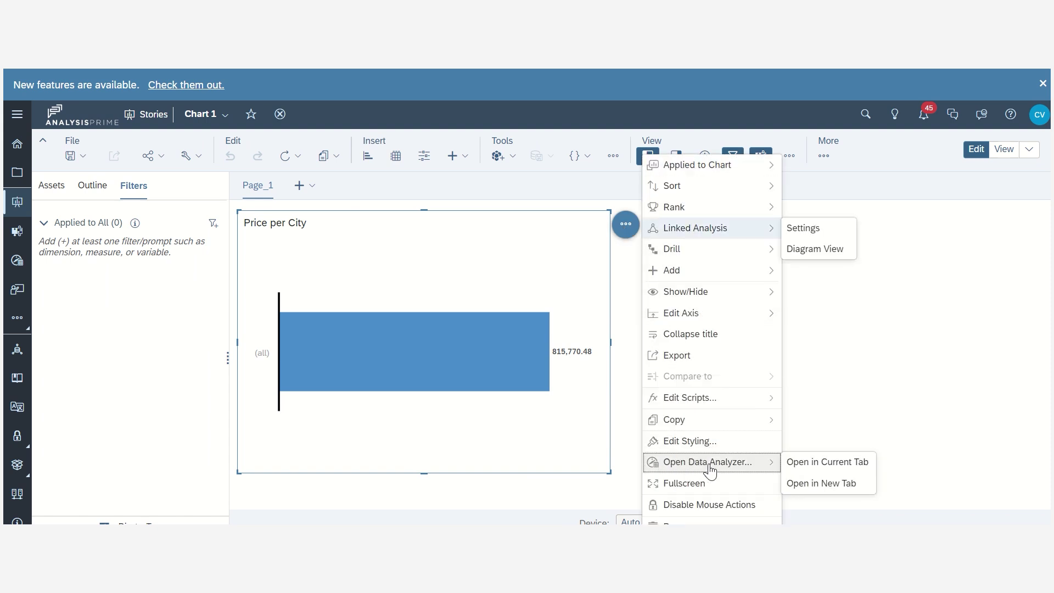
{"action": "mouse_move", "coordinate": [707, 462]}
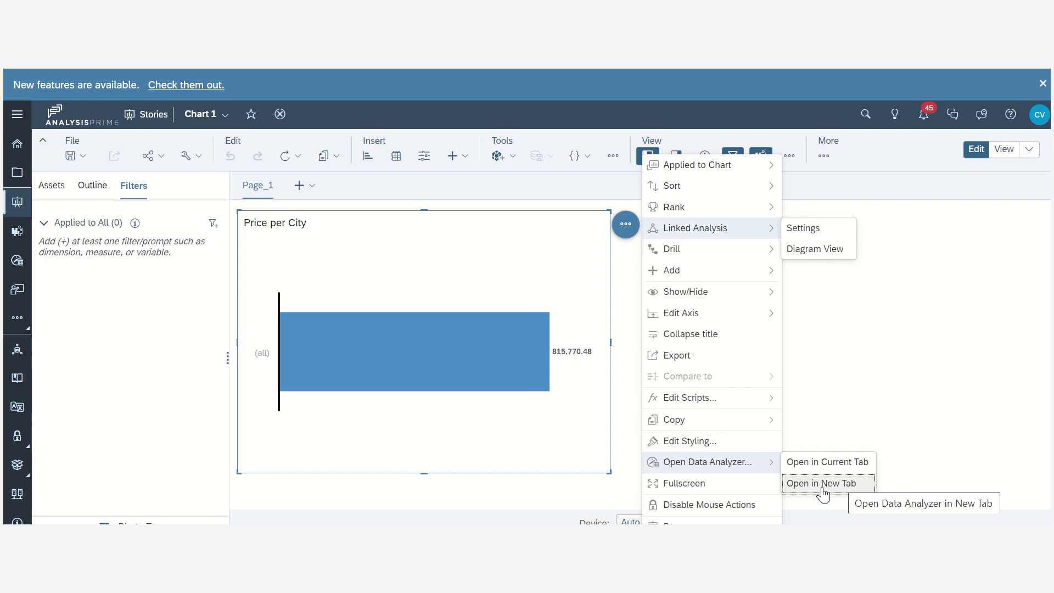
{"action": "left_click", "coordinate": [822, 483]}
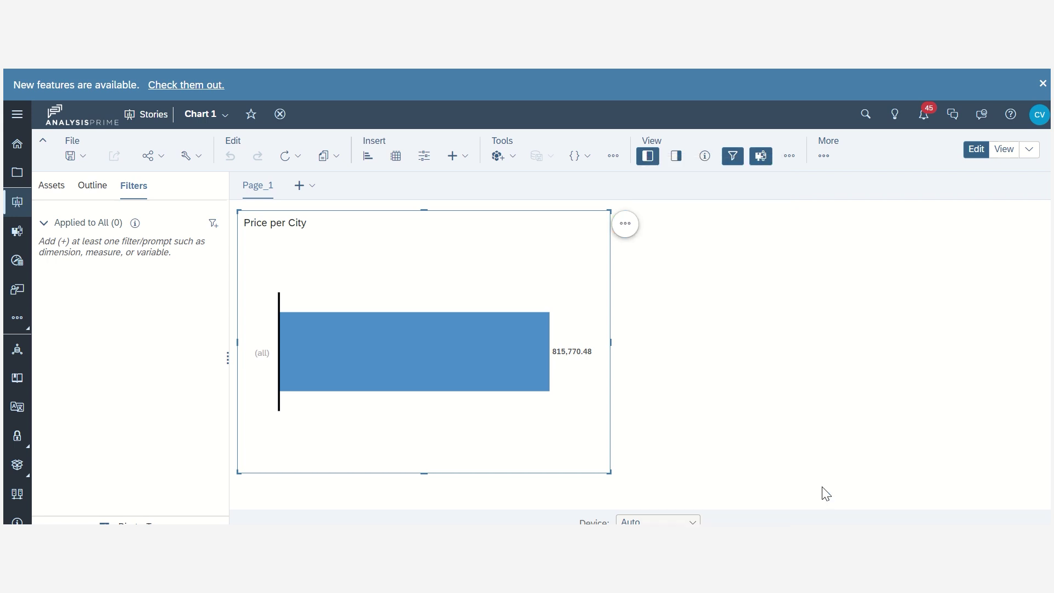